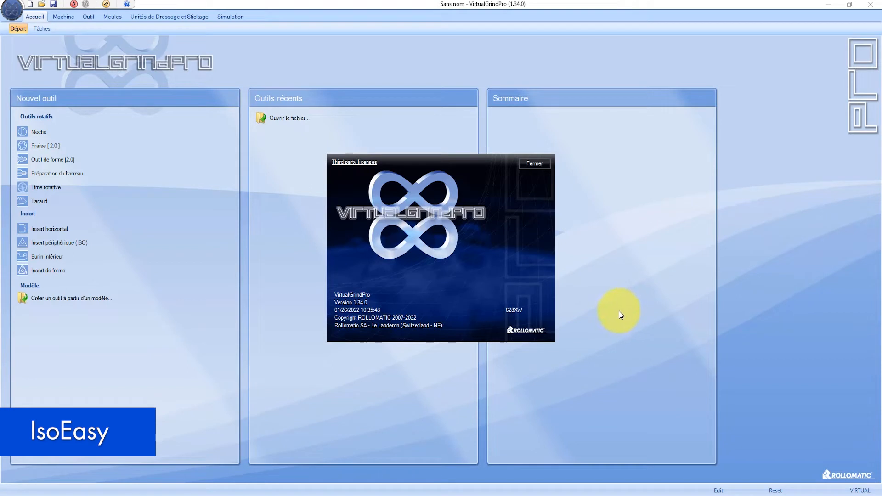
Step: Dismiss the start-up window and examine the end mill's design parameters and 3D simulation
left_click(534, 166)
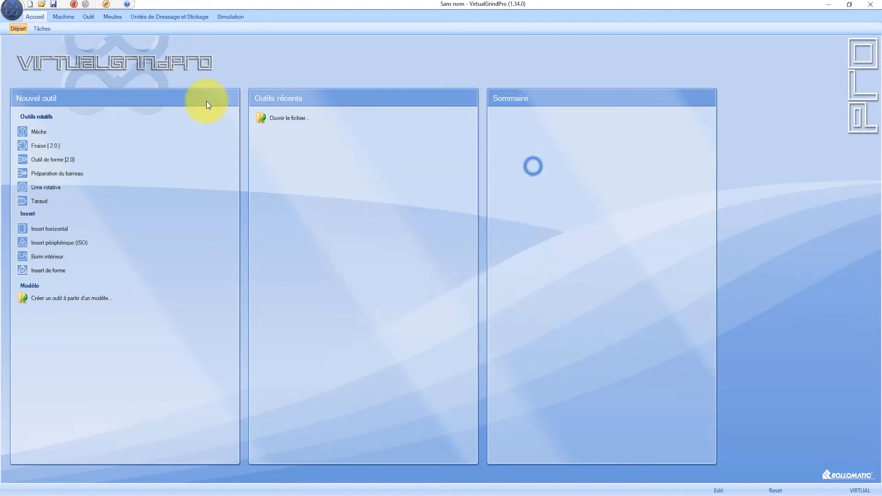
left_click(86, 17)
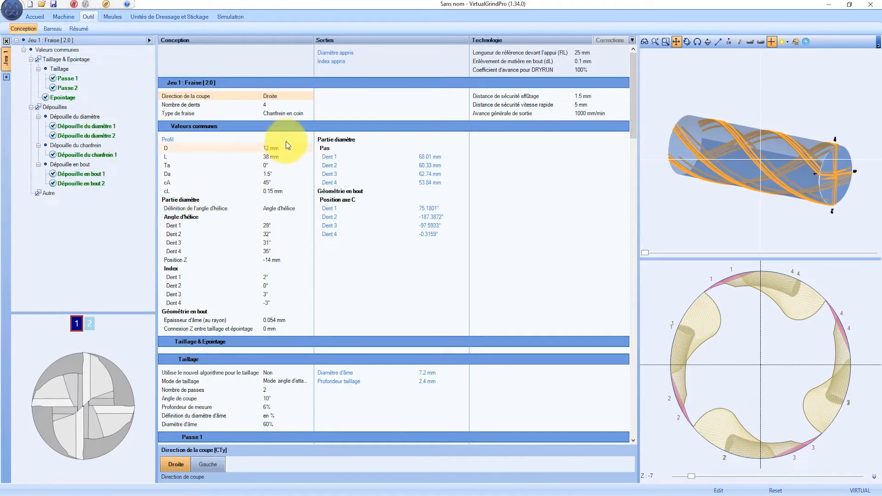
left_click(224, 17)
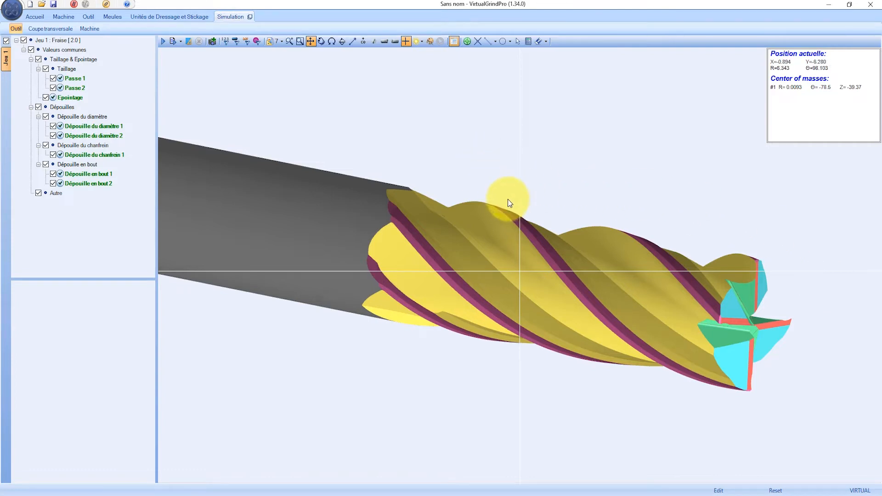
Step: Generate ISO program 0001 automatically from the tool with the comment FRAISE
left_click(64, 17)
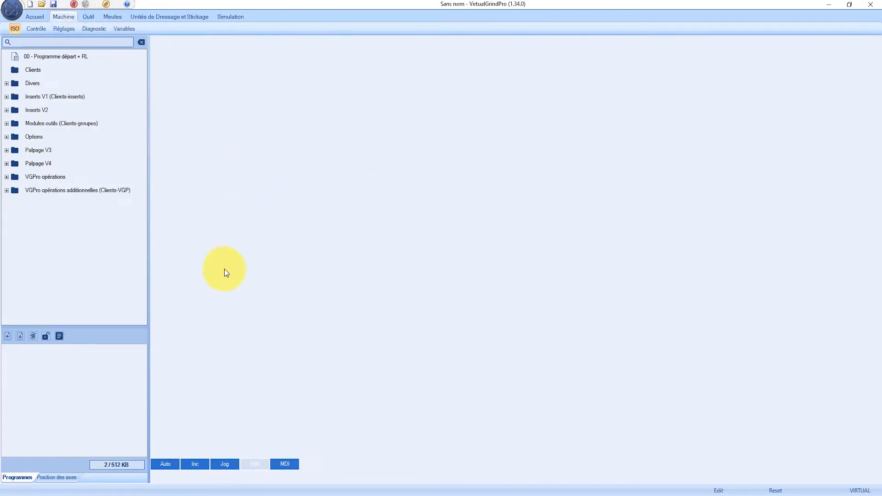
left_click(33, 340)
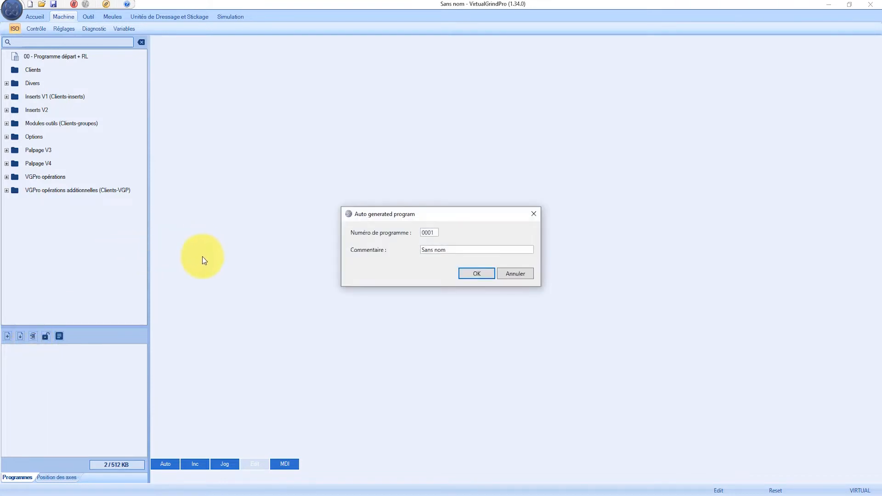
left_click_drag(458, 250, 416, 256)
type("FRAISE")
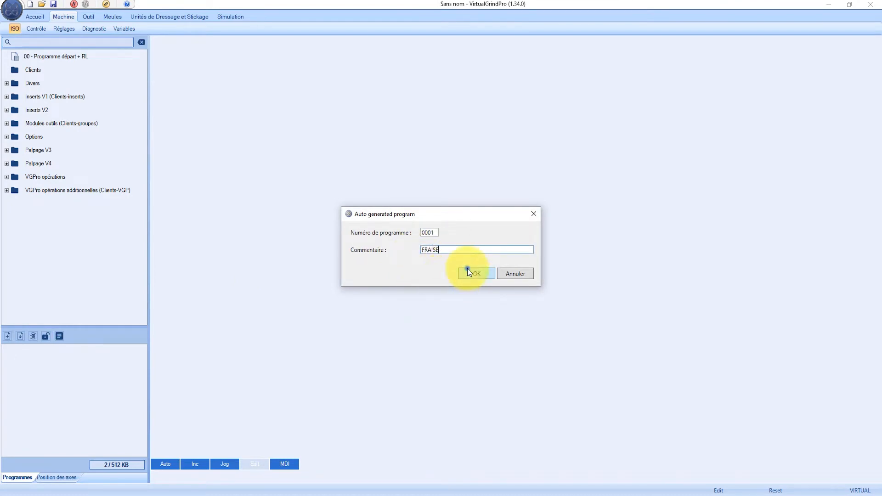
left_click(467, 271)
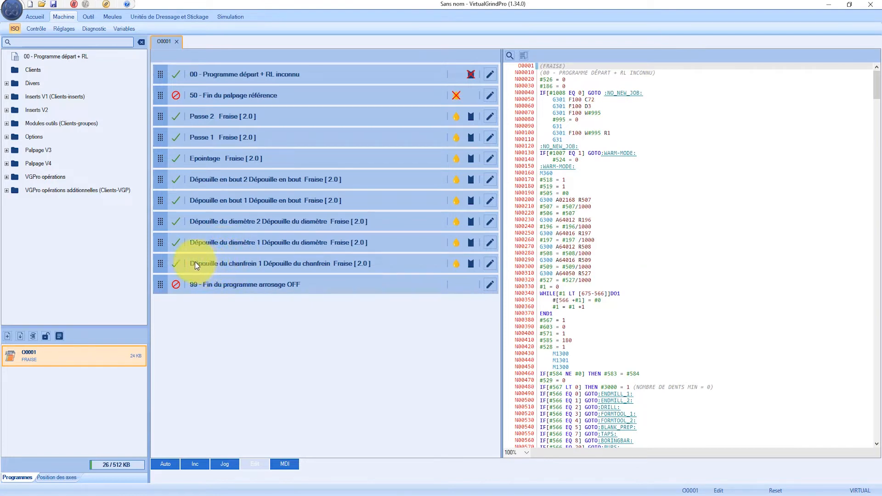
Step: Reorder program O0001 so Dépouille du diamètre 2 and Dépouille du diamètre 1 directly follow Epointage
left_click_drag(159, 244, 162, 176)
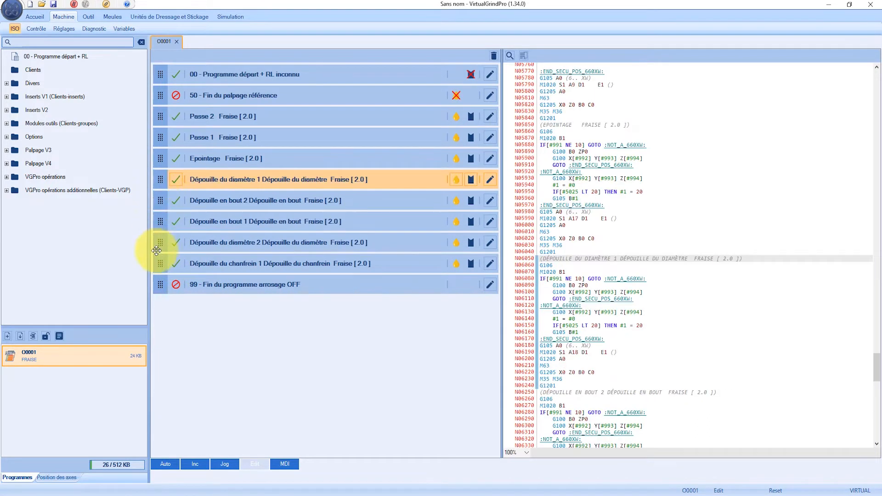
left_click_drag(164, 243, 162, 174)
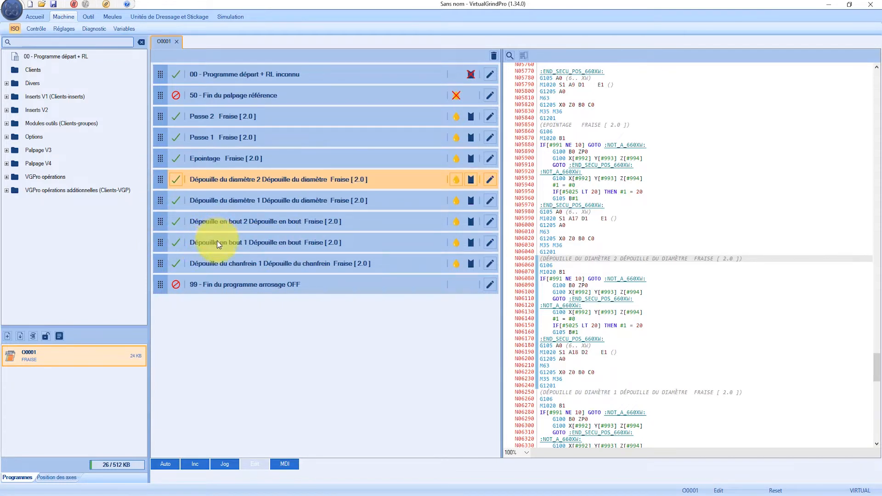
left_click(226, 322)
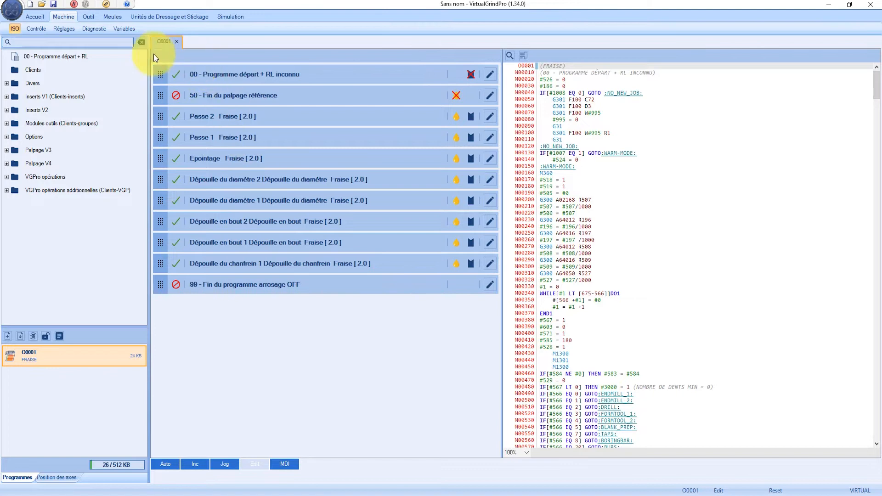
Step: Add a second fluting operation under Taillage in the end mill's design tree
left_click(88, 17)
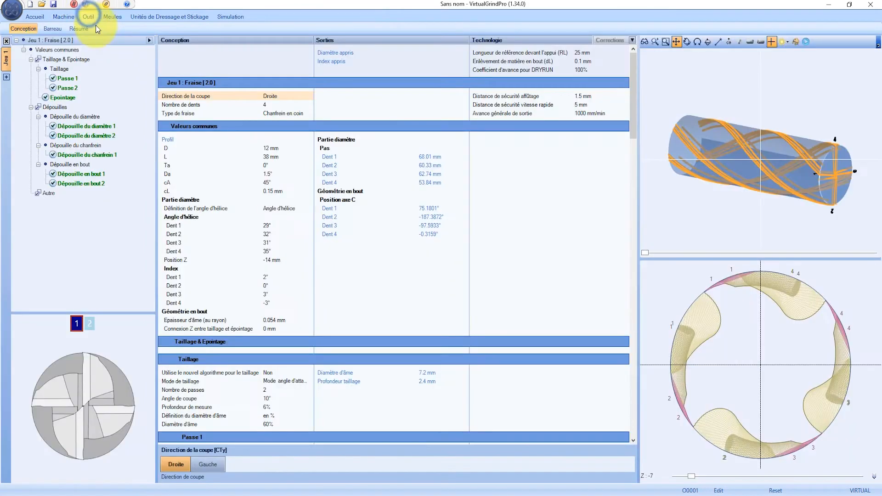
right_click(74, 68)
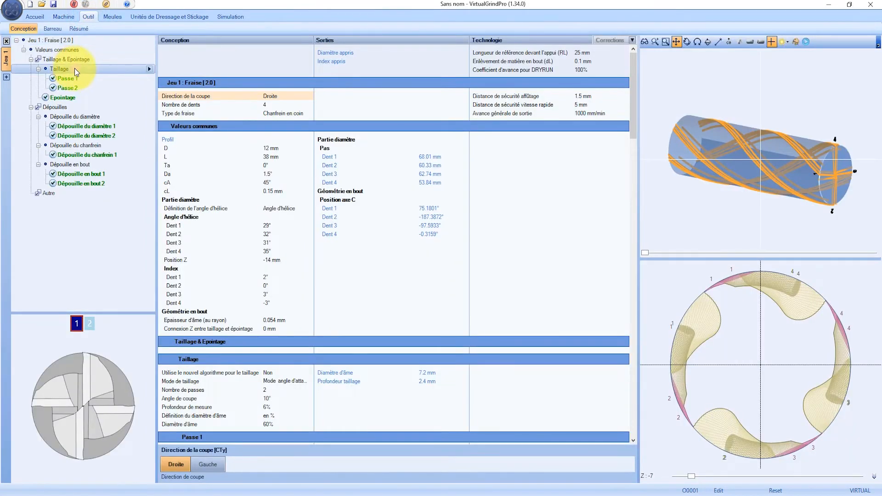
left_click(92, 74)
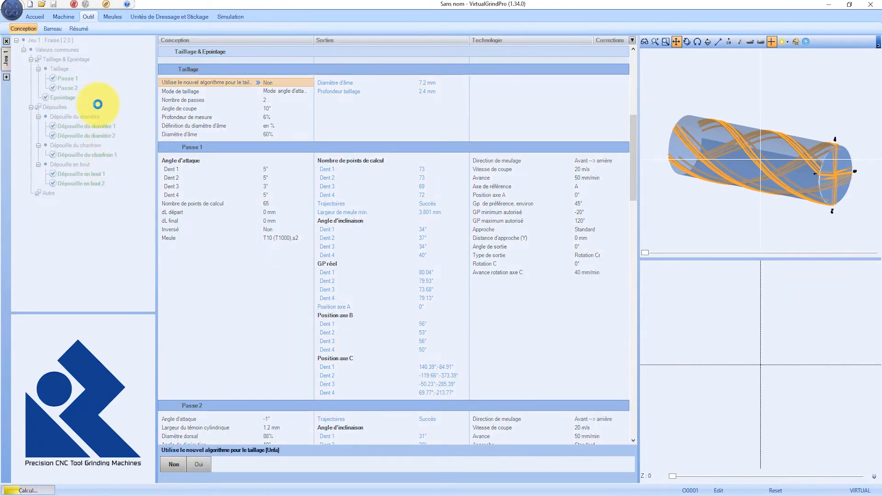
Step: Set the cutting mode of the Taillage 101 operation to Ebauche
left_click(100, 107)
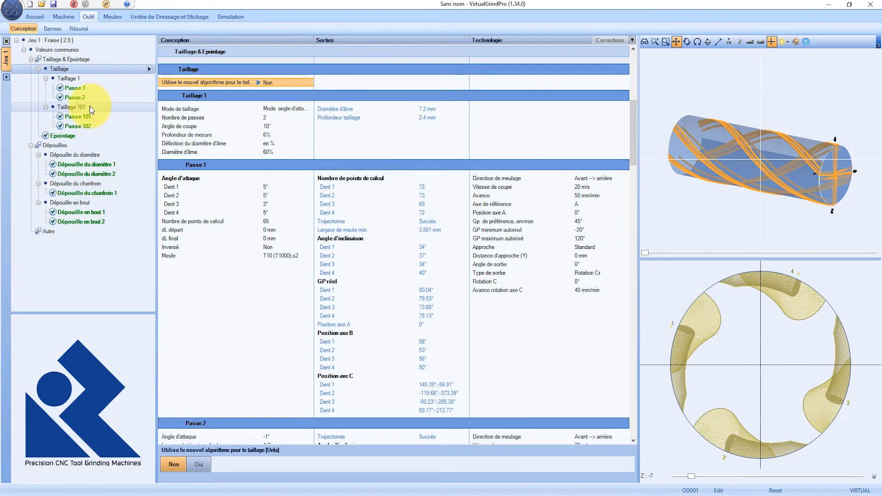
left_click(277, 91)
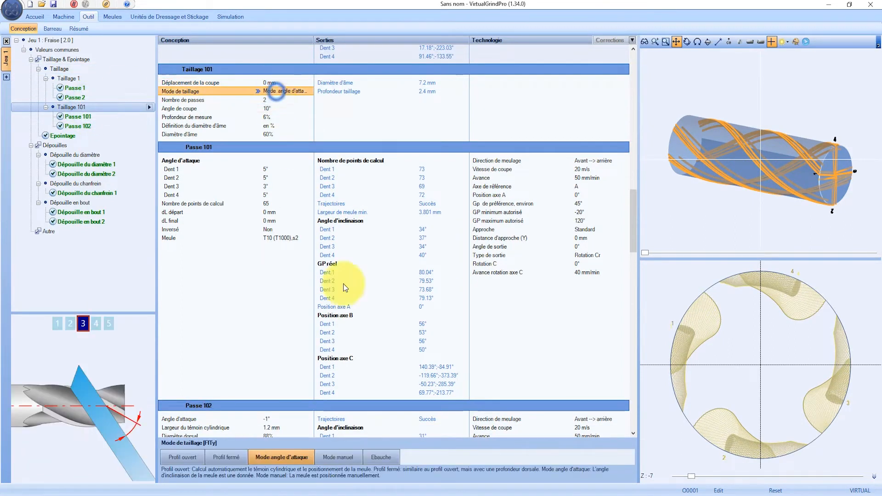
left_click(385, 458)
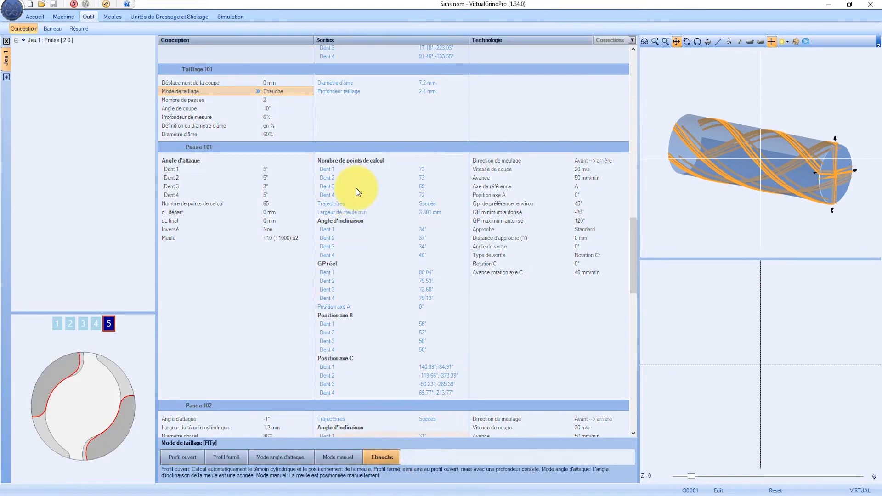
Step: Assign wheel T10 (T1000), segment s2, to Taillage 101 and set its Offset Y to 0.1 mm
left_click(280, 135)
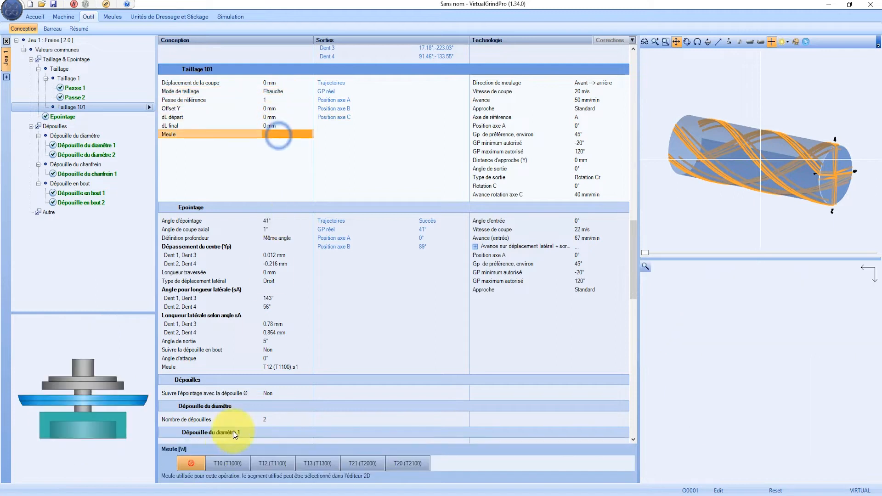
left_click(251, 464)
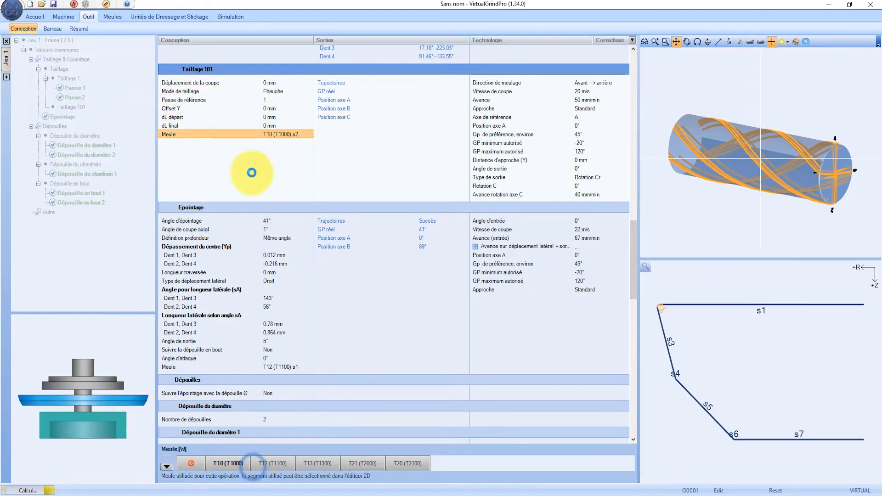
left_click(279, 108)
type("0.1")
key("Return")
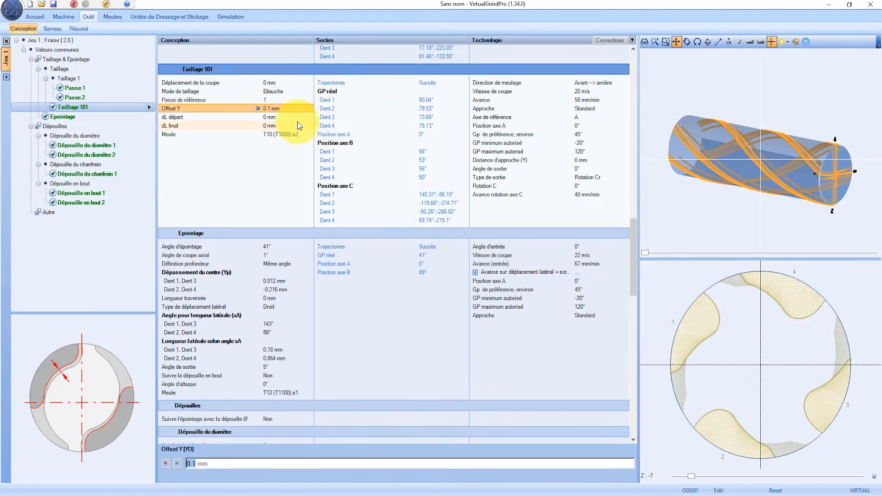
Step: Generate ISO program 0002 automatically from the modified tool with the comment FRAISE PASSE EBAUCHE
left_click(64, 17)
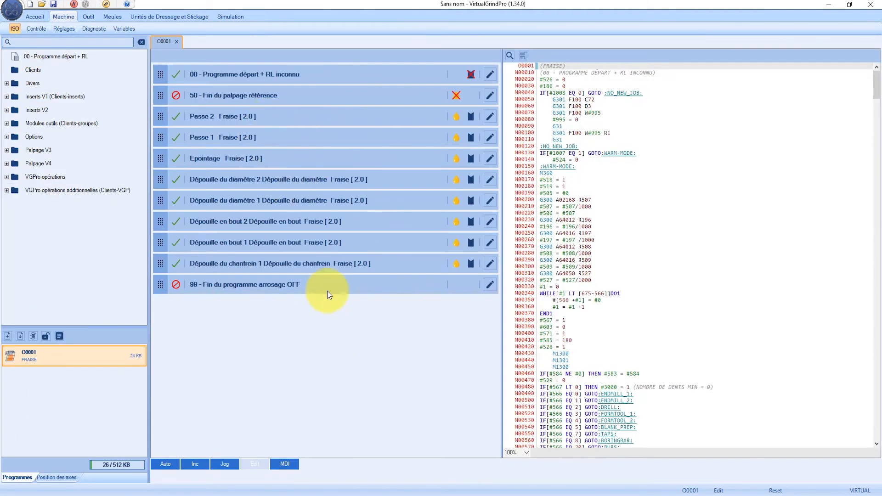
left_click(33, 336)
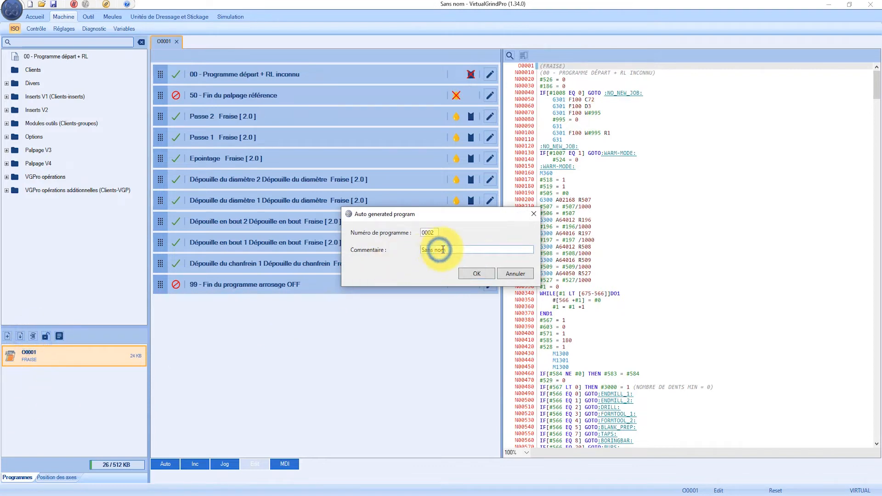
left_click_drag(456, 249, 406, 248)
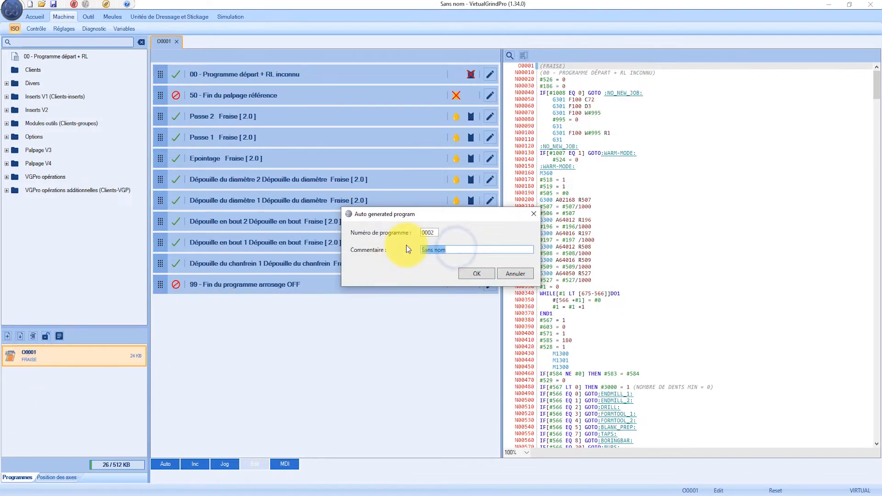
type("FRAISE")
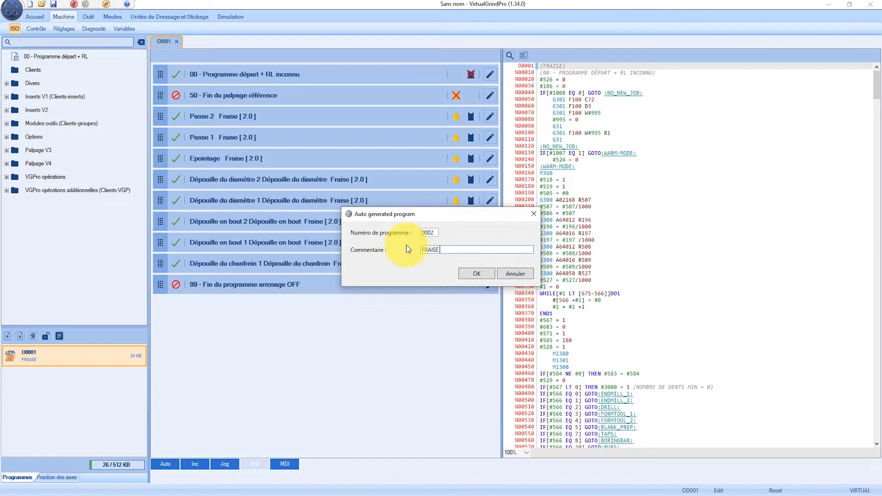
type(" ÈBAUCHE")
key("BackSpace")
type("PASSE É")
left_click(487, 272)
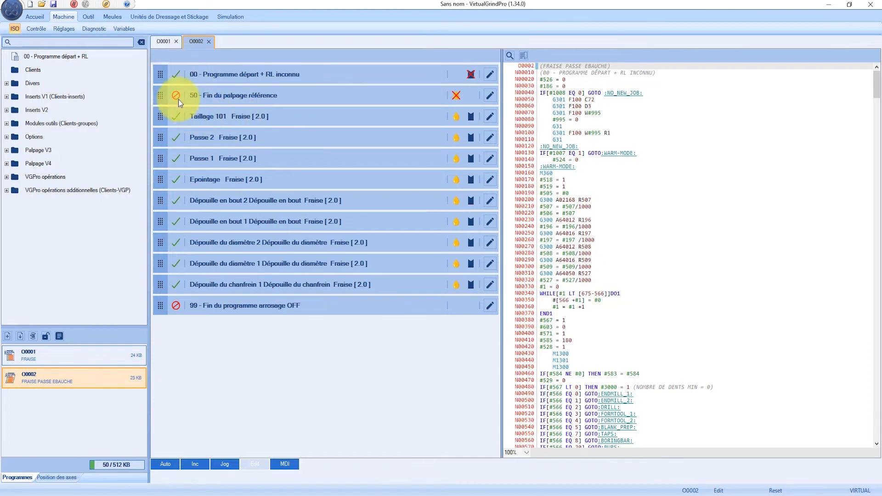
Step: Add the comment "ebauche" to the Taillage 101 operation in the tool's design tree
left_click(89, 15)
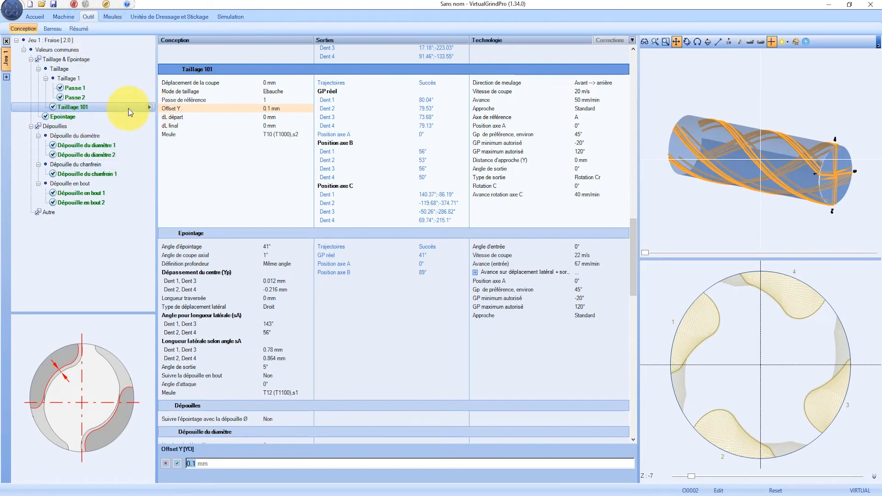
right_click(150, 108)
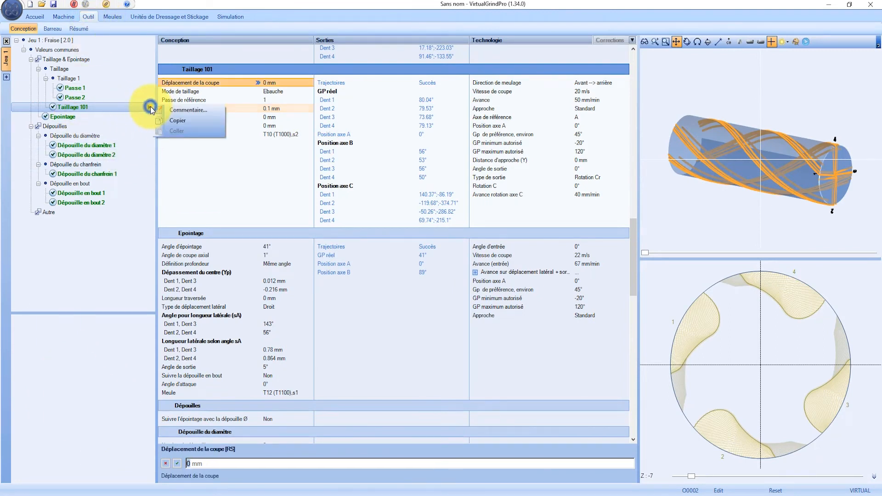
left_click(187, 110)
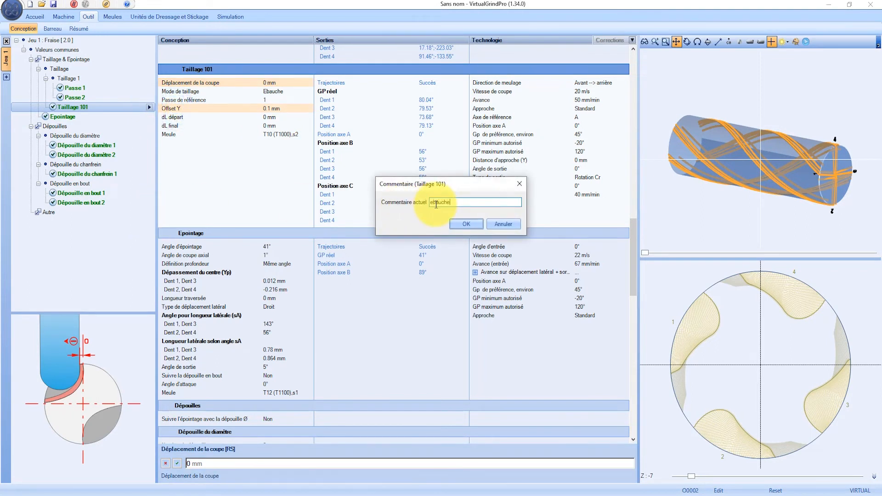
left_click(460, 223)
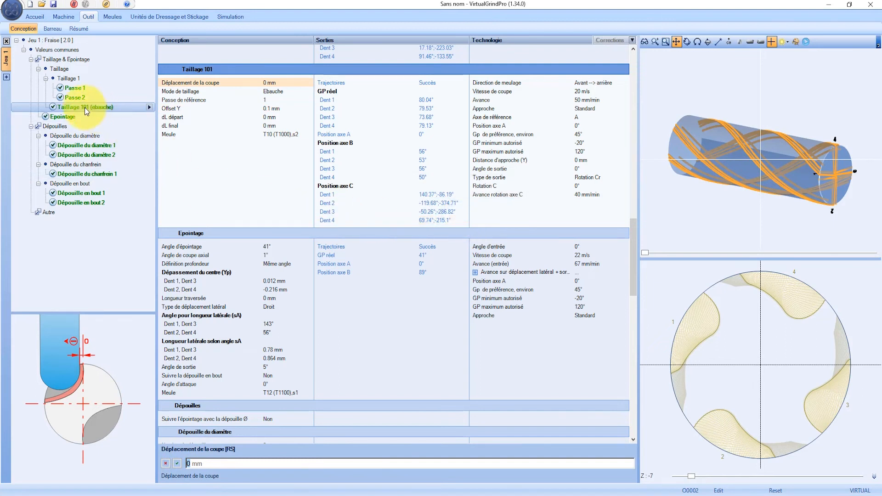
Step: Generate ISO program 0003 automatically from the commented tool with the comment FRAISE V3
left_click(64, 16)
left_click(33, 337)
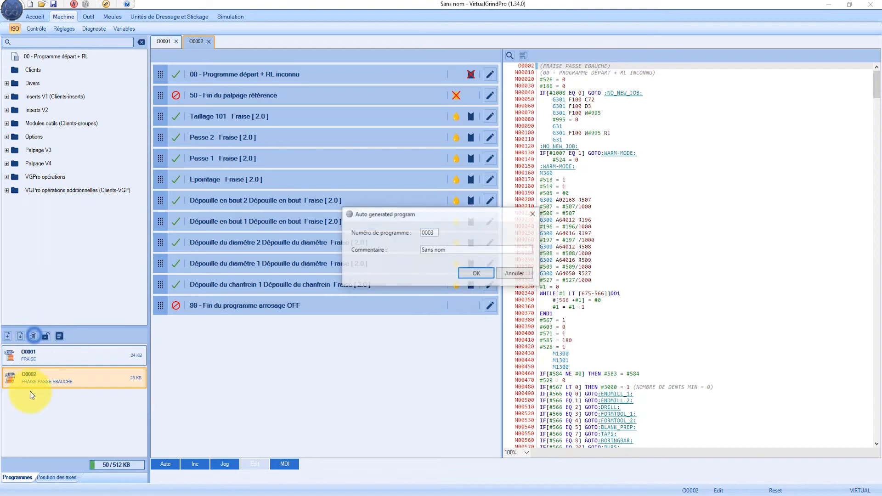
left_click(457, 250)
left_click_drag(457, 250, 395, 250)
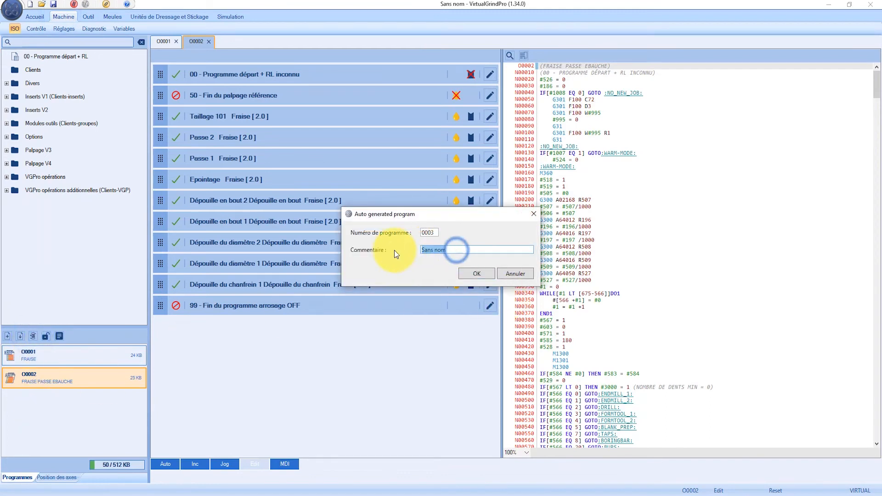
type("FRAISE V3")
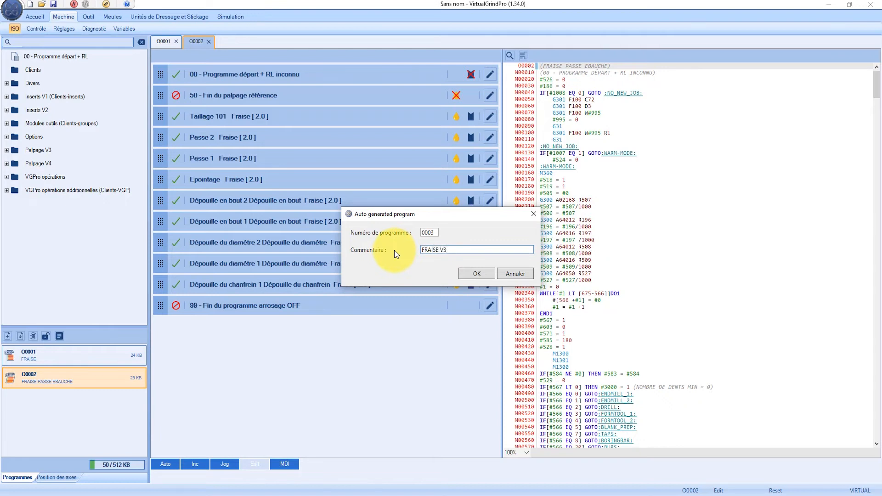
left_click(477, 274)
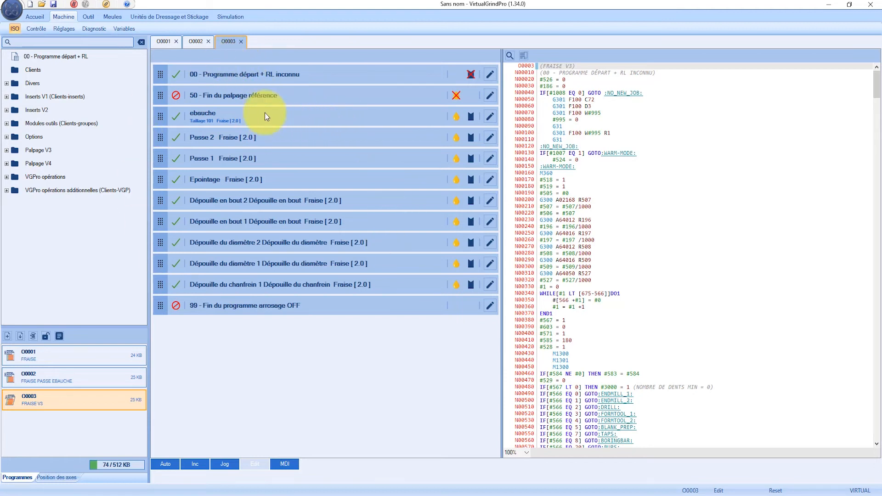
Step: Start the cycle time (Temps de cycle) calculation for program O0003 in the simulation
left_click(233, 17)
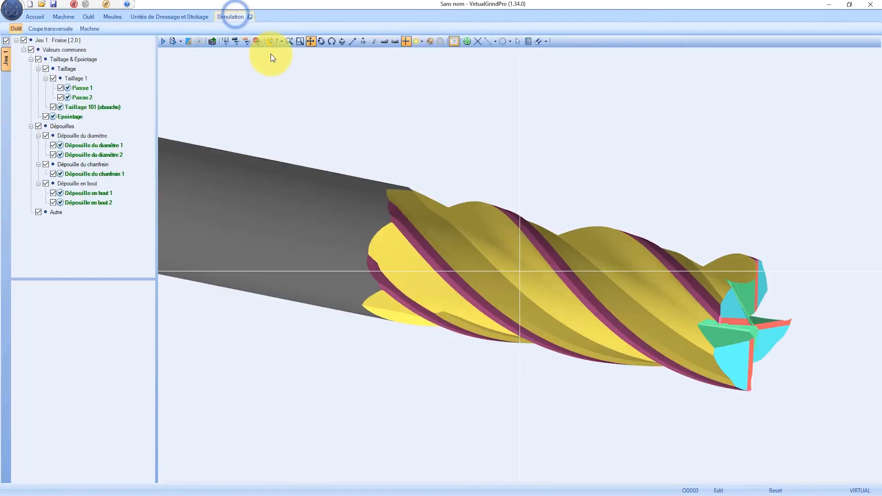
left_click(181, 41)
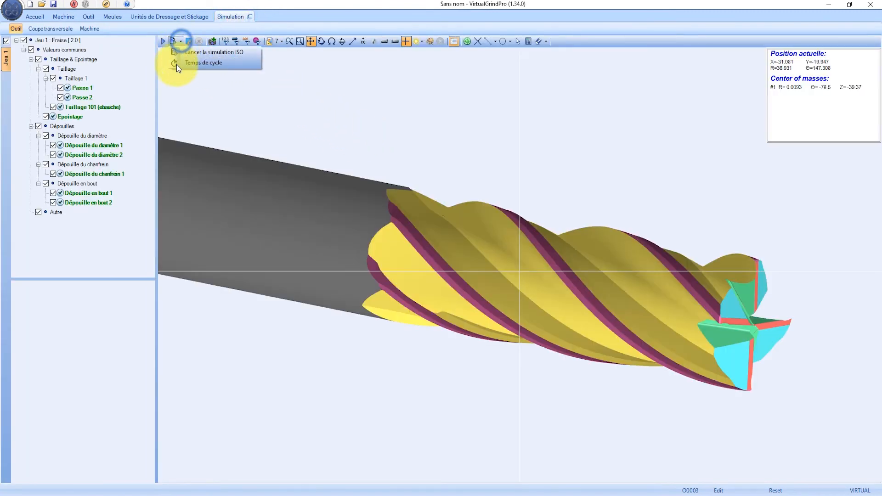
left_click(191, 61)
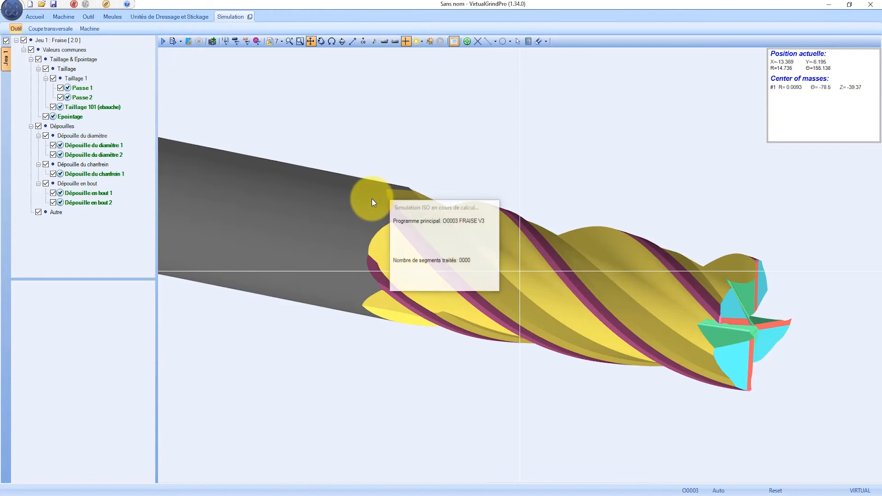